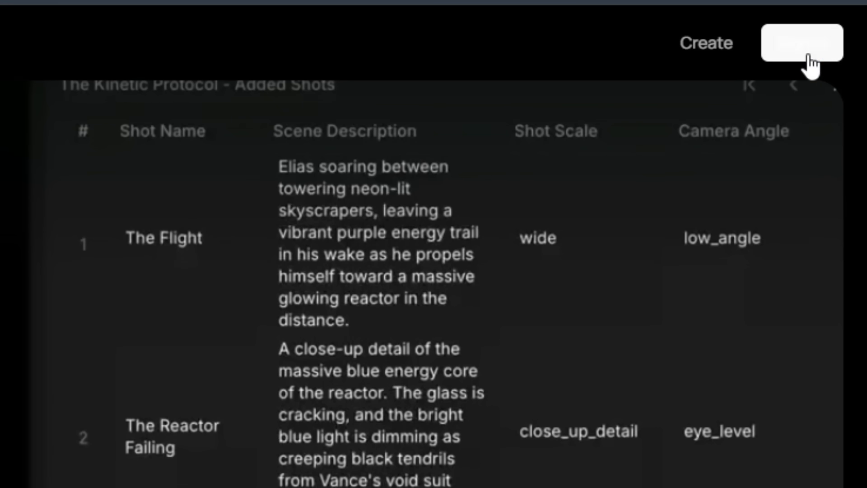
# Open the creation workspace and submit the prompt "Create a story about princess in battle against a giant rabbit".
pyautogui.click(808, 54)
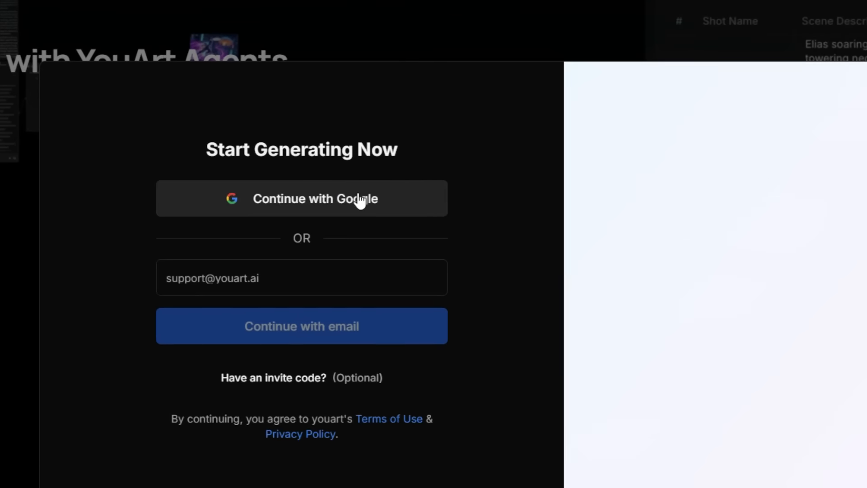
pyautogui.click(357, 200)
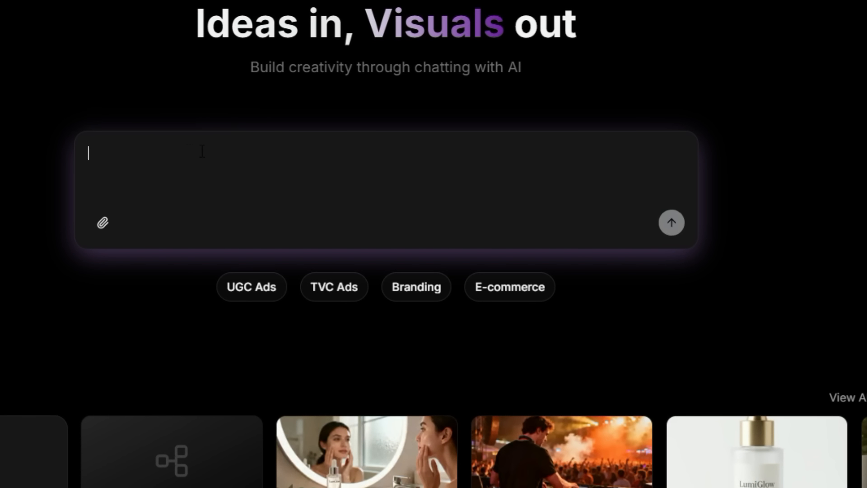
pyautogui.write('Create a st')
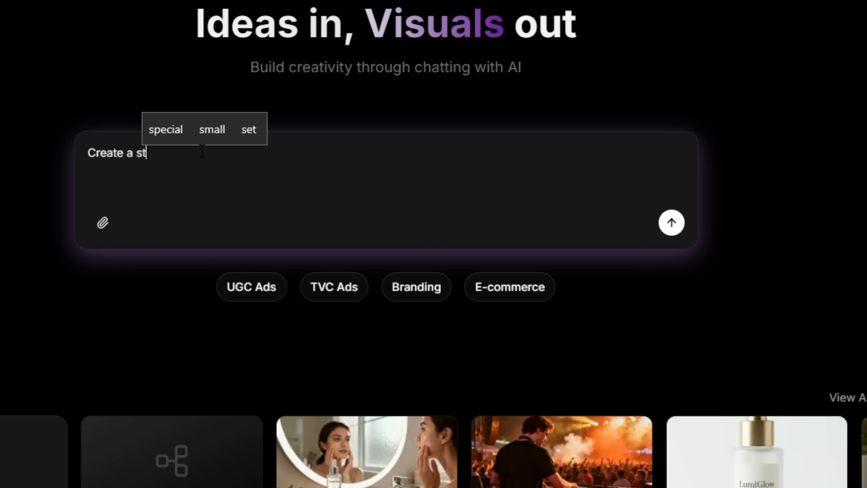
pyautogui.write('ory about princess ')
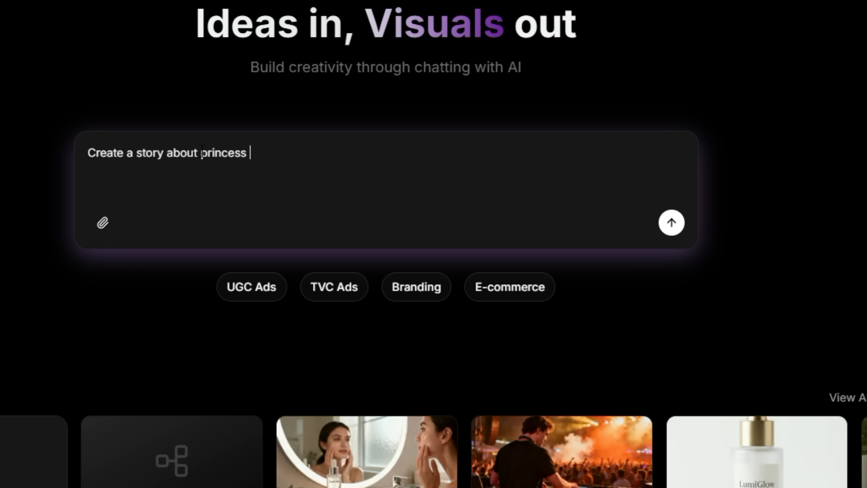
pyautogui.write('in battle against a giant rabbit')
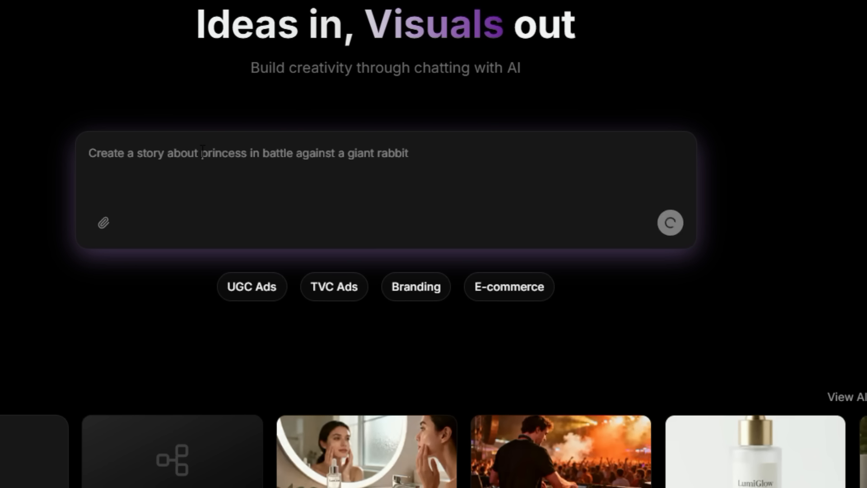
pyautogui.press('Return')
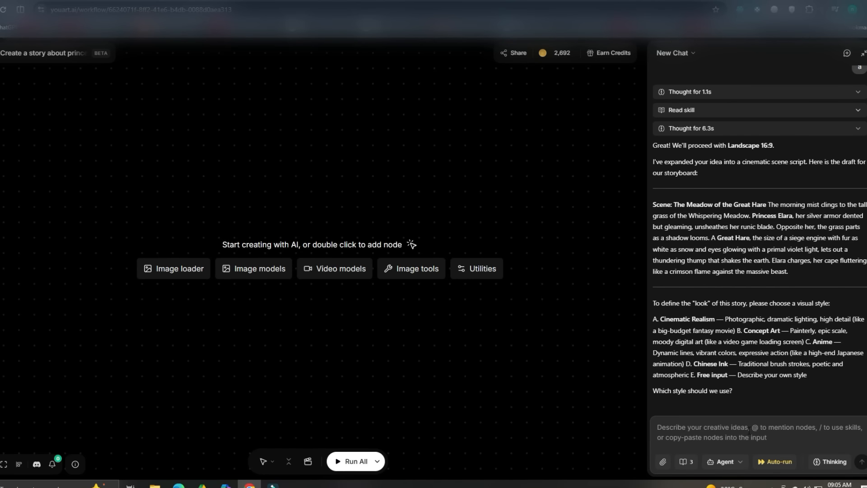
# Choose visual style A, Cinematic Realism, for the story and read through the character visual design brief on the canvas.
pyautogui.write('A')
pyautogui.press('Return')
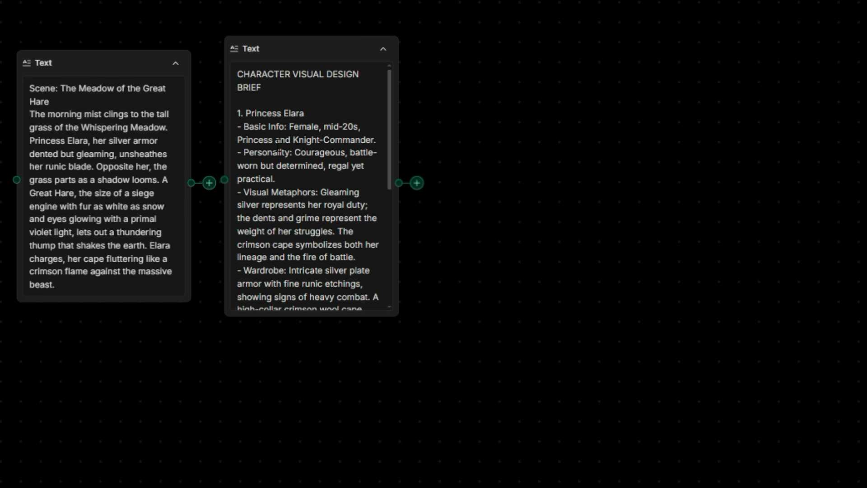
pyautogui.moveTo(386, 137); pyautogui.dragTo(389, 248)
pyautogui.moveTo(243, 210); pyautogui.dragTo(245, 202)
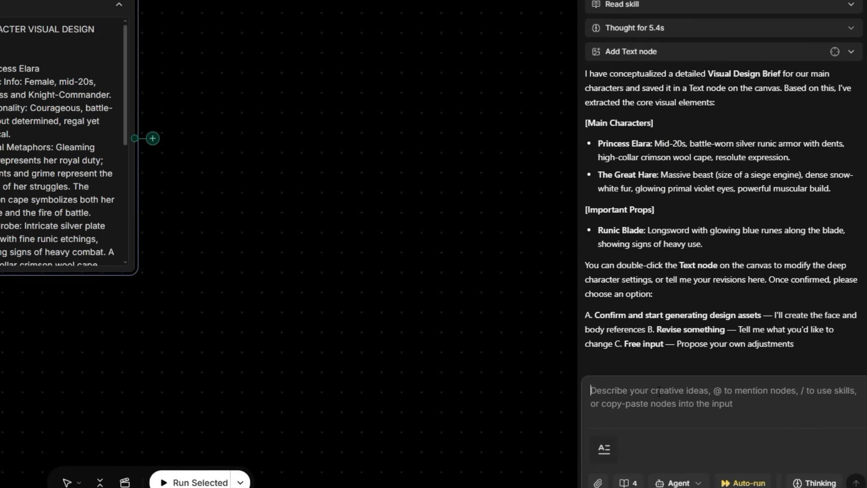
# Approve the character and prop descriptions by replying "sounds good" to the agent.
pyautogui.click(704, 428)
pyautogui.write('soun')
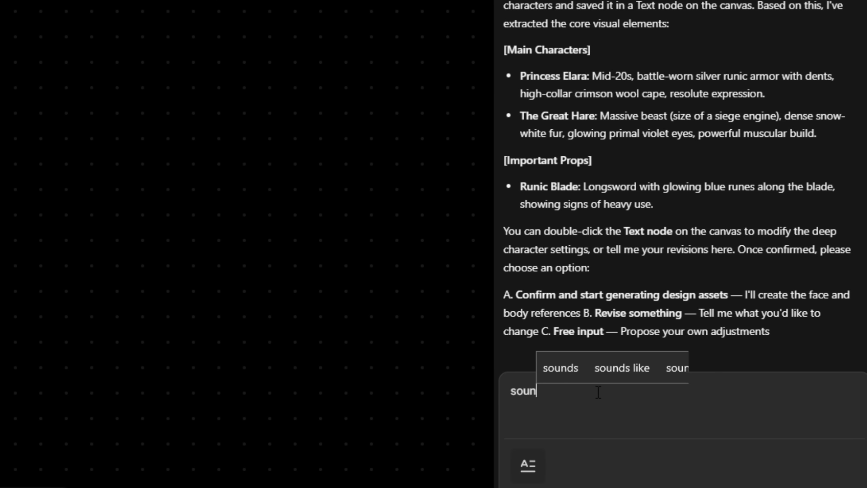
pyautogui.write('ds good')
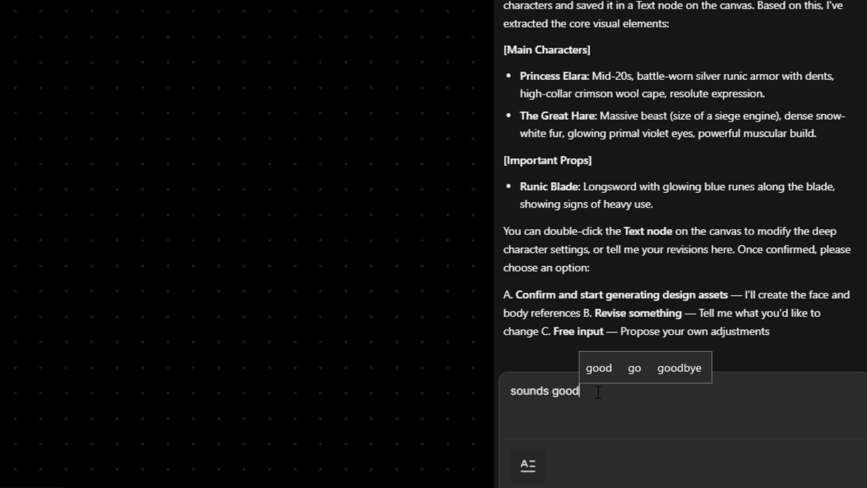
pyautogui.press('Return')
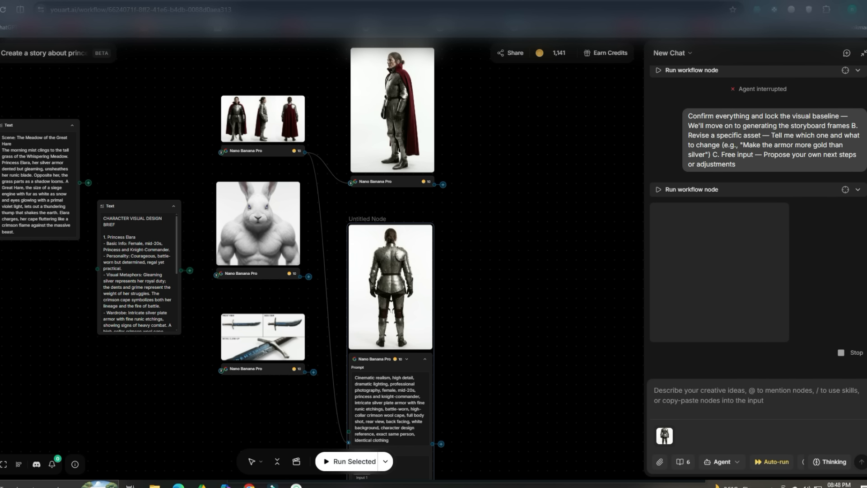
# Request from the agent "Generate new images using nano barana 2 and make them more cartoon like".
pyautogui.click(310, 79)
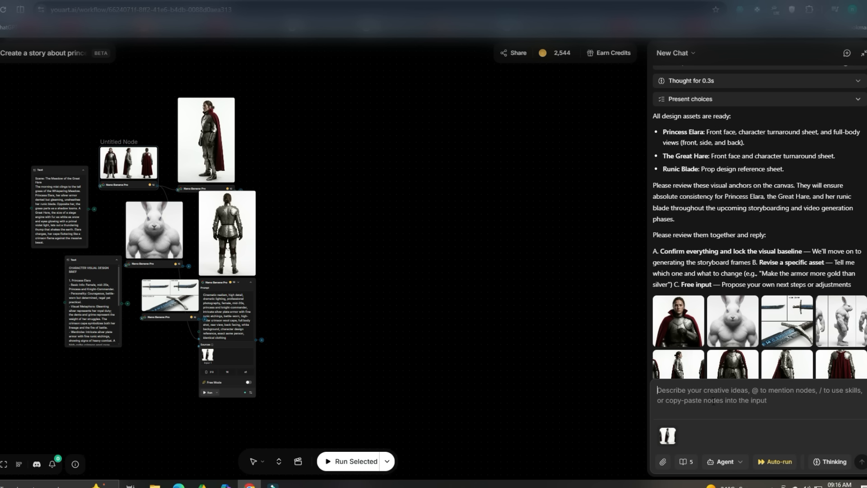
pyautogui.write('Genera')
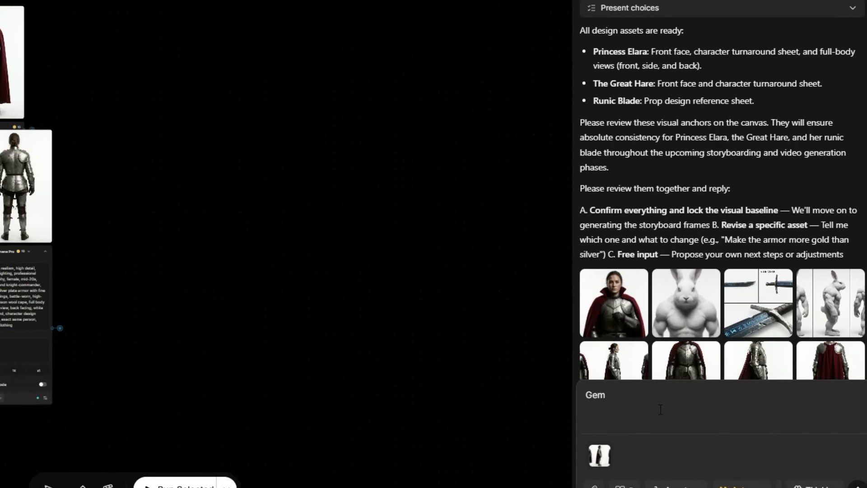
pyautogui.write('te new images ')
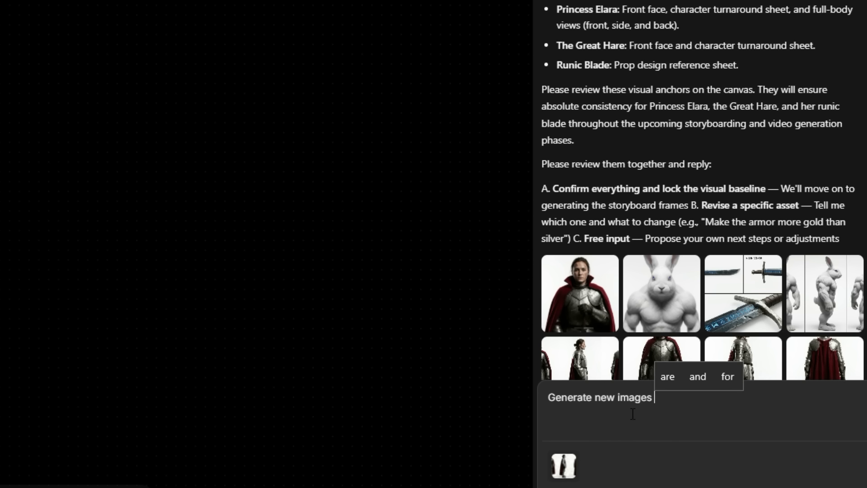
pyautogui.write('using nano barana ')
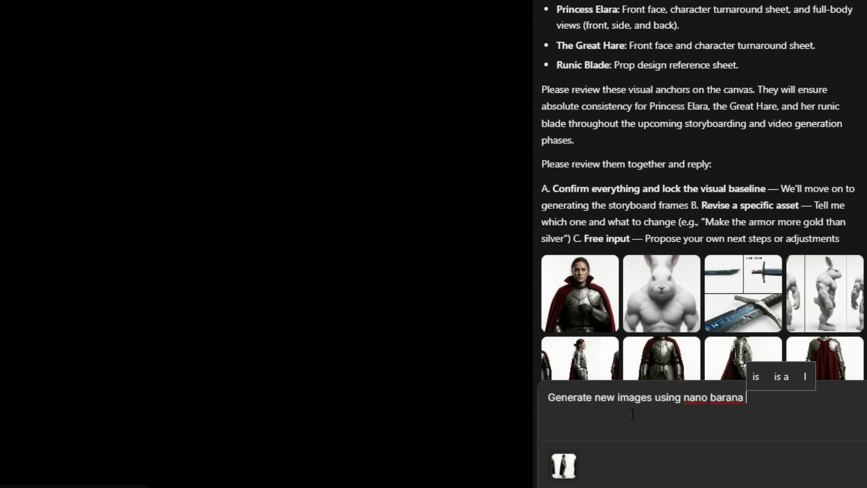
pyautogui.write('2 and make them more cartoon like')
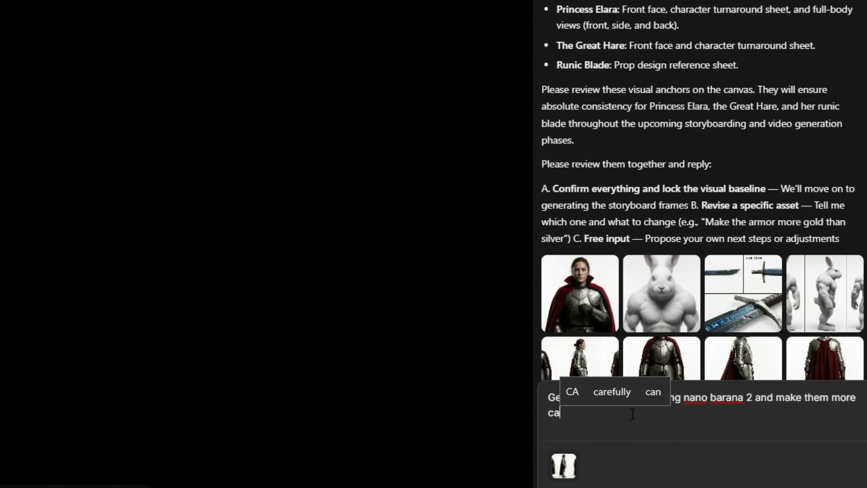
pyautogui.press('Return')
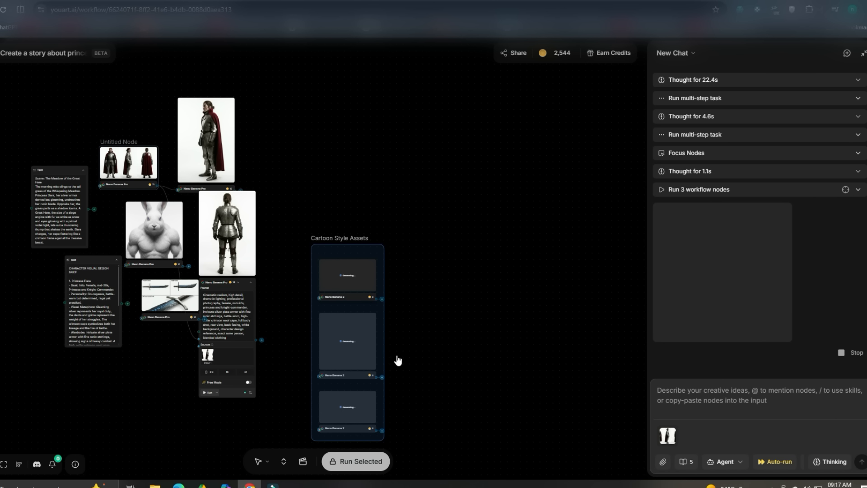
# Move the Cartoon Style Assets group up beside the original character images and view the princess and rabbit storyboard frames full-screen.
pyautogui.moveTo(363, 252); pyautogui.dragTo(337, 124)
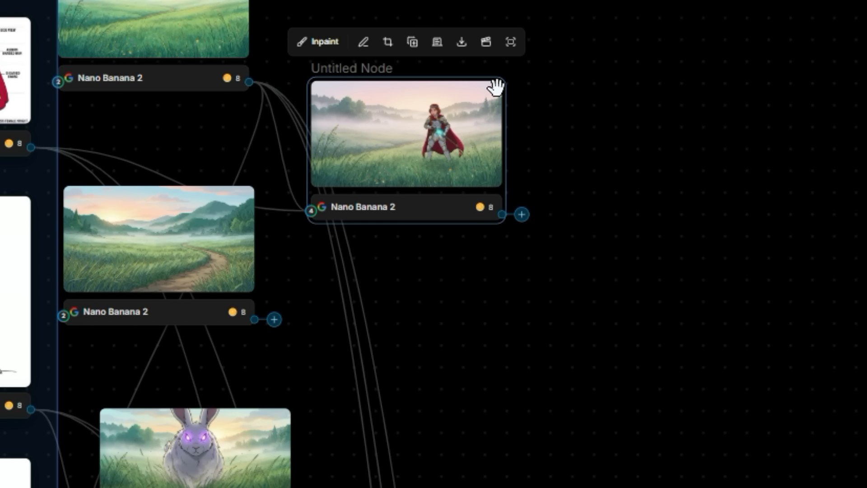
pyautogui.click(514, 45)
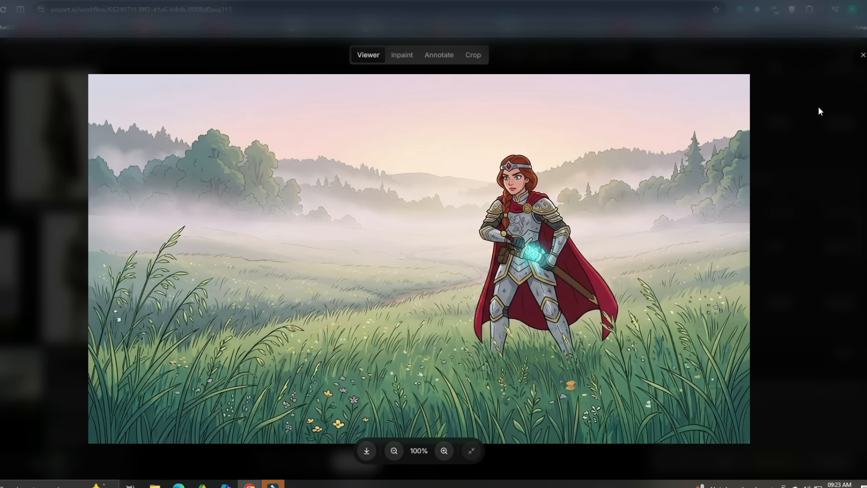
pyautogui.click(862, 55)
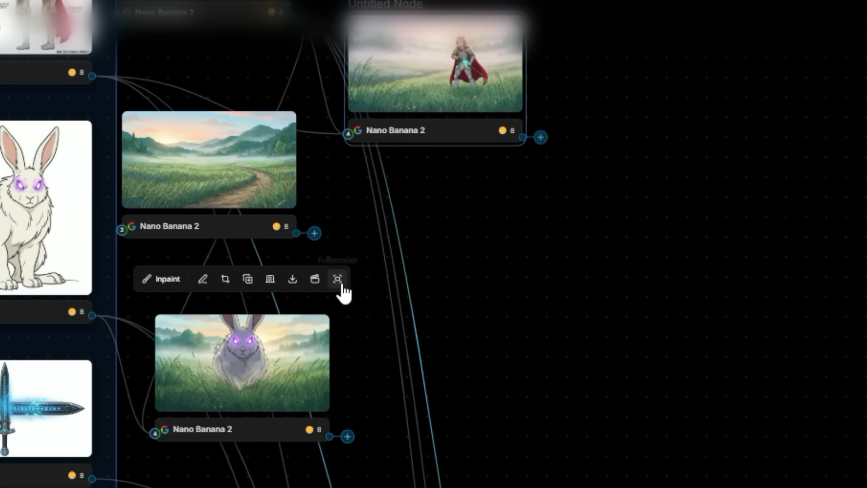
pyautogui.click(339, 279)
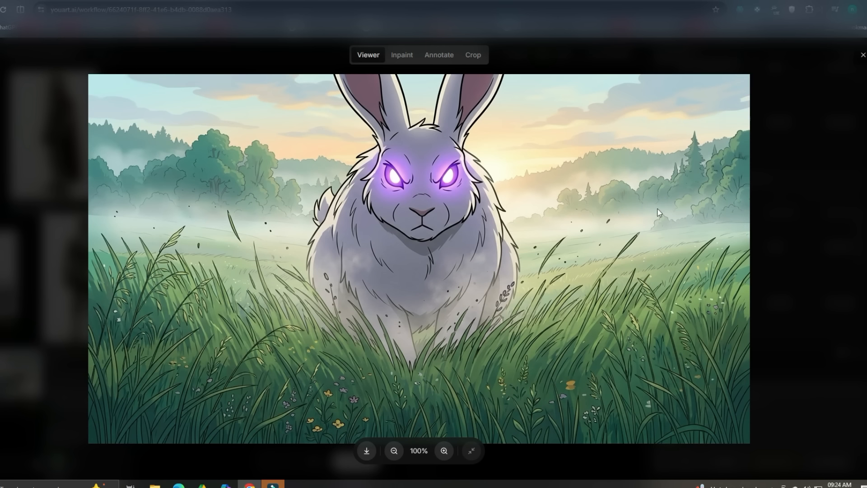
pyautogui.click(861, 54)
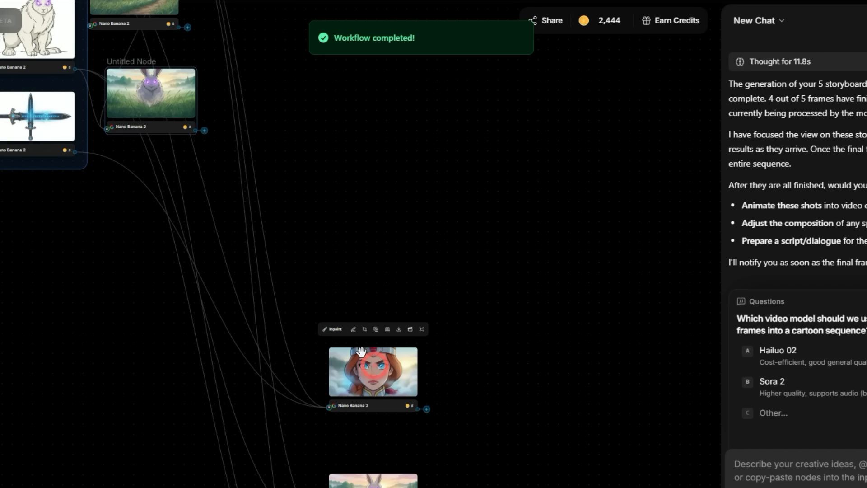
# Move the distant rabbit storyboard frame up below the other rabbit frame, beside the Cartoon Style Assets group.
pyautogui.moveTo(381, 479); pyautogui.dragTo(155, 184)
pyautogui.scroll(3, 154, 184)
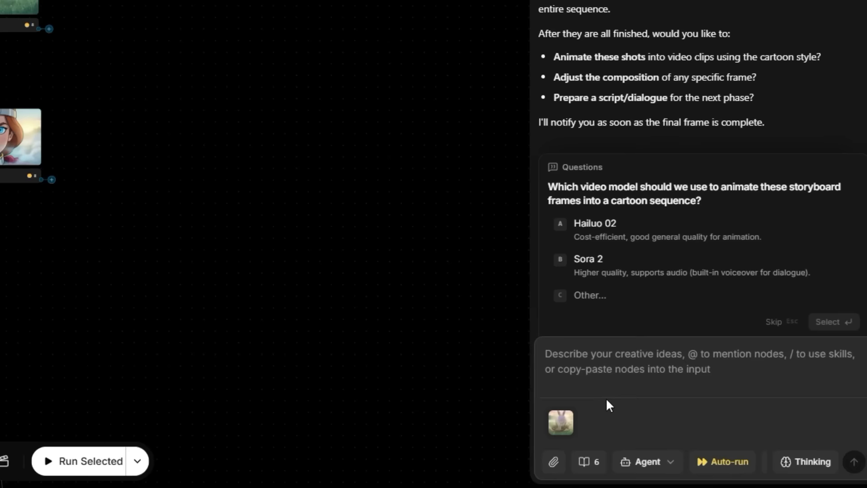
# Answer the agent's video model question with "Yes, please generate and use seedance 2.0".
pyautogui.write('Yes, pl')
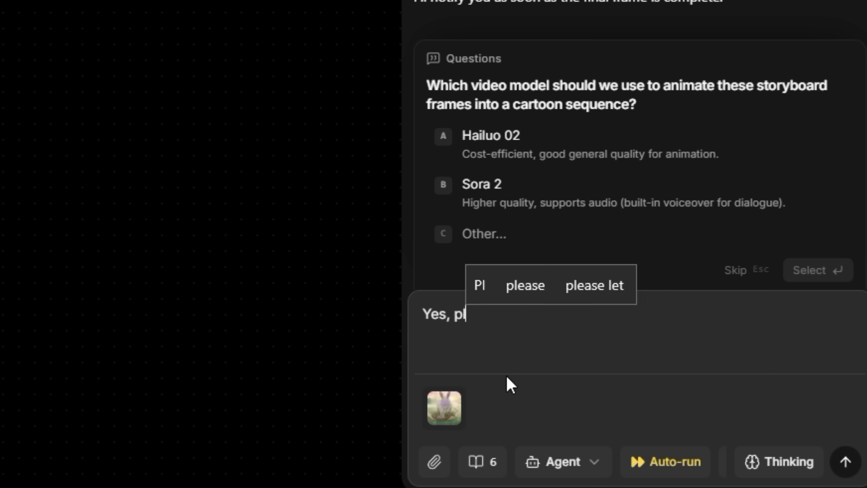
pyautogui.write('ease generate and use')
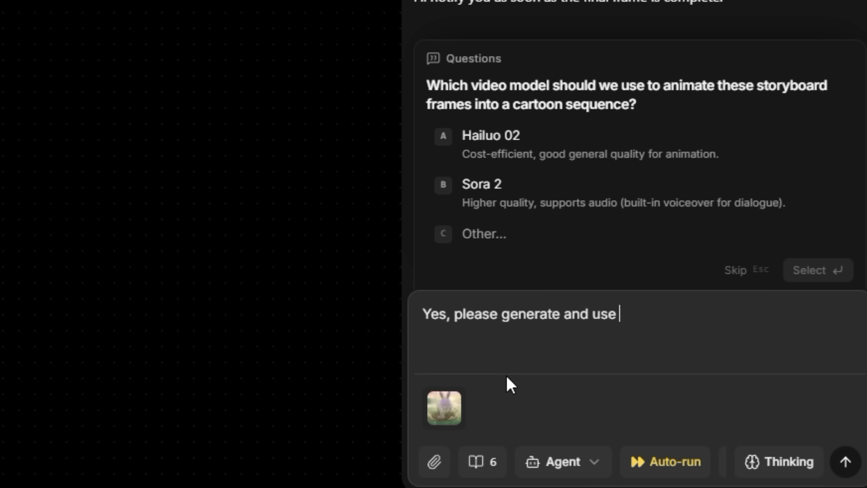
pyautogui.write(' seedance 2.0')
pyautogui.press('Return')
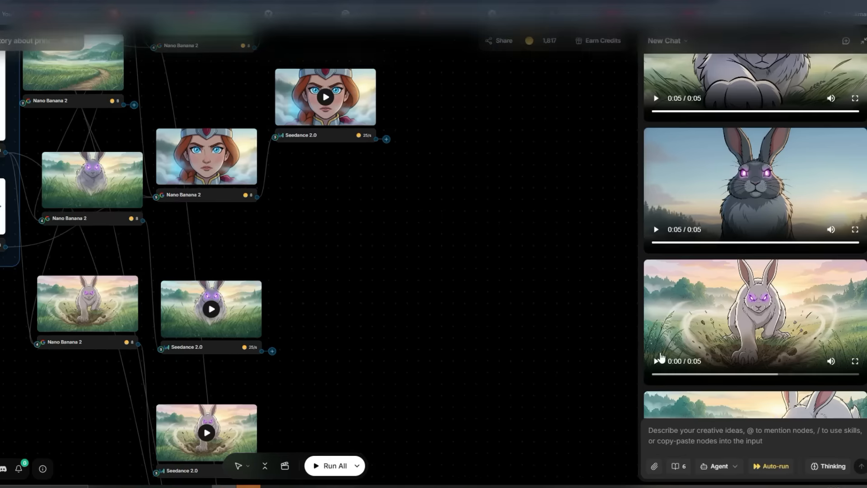
# Play the generated video clips in the chat one after another, including the battle and the princess with her sword.
pyautogui.click(657, 360)
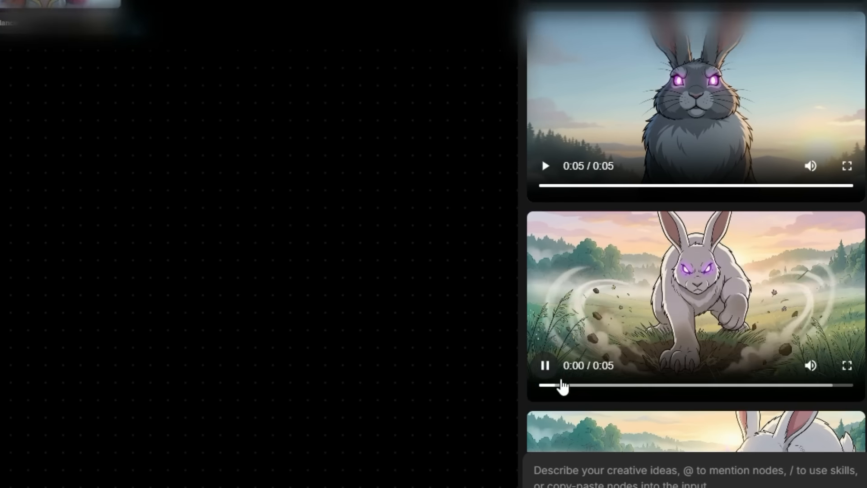
pyautogui.scroll(-3, 603, 348)
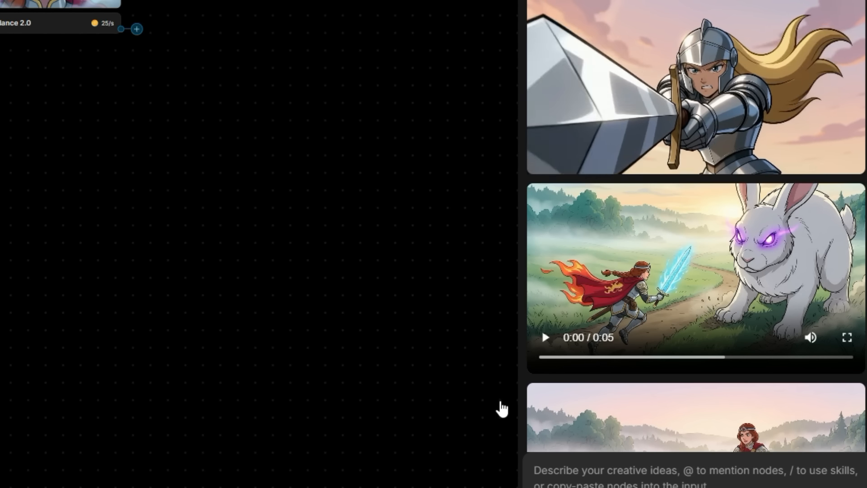
pyautogui.click(545, 337)
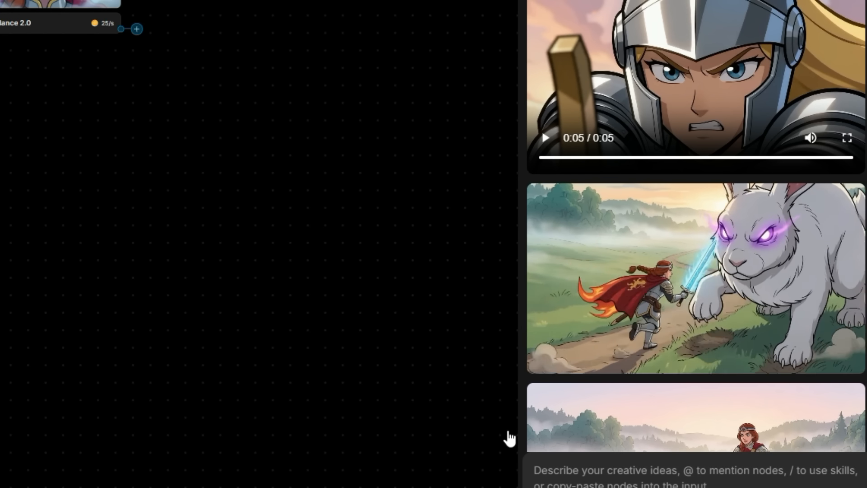
pyautogui.scroll(-3, 548, 402)
pyautogui.click(545, 384)
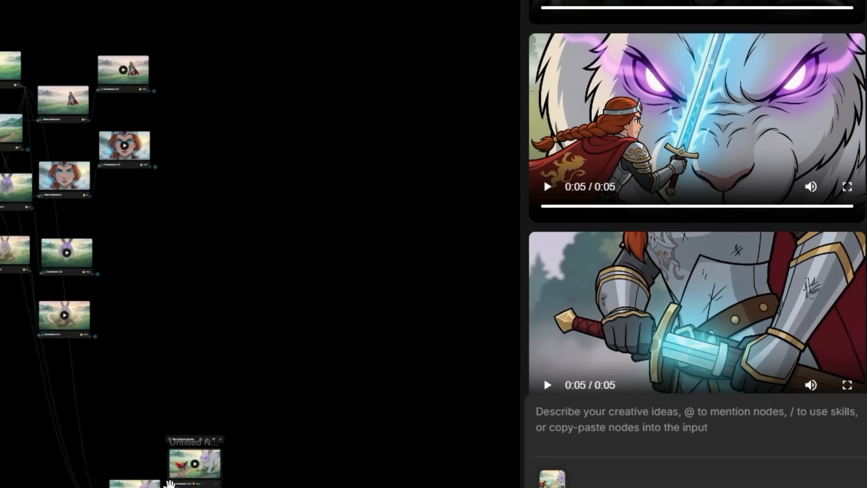
# Delete the outlying nodes from the canvas, including the battle frame of the princess and the rabbit.
pyautogui.press('Delete')
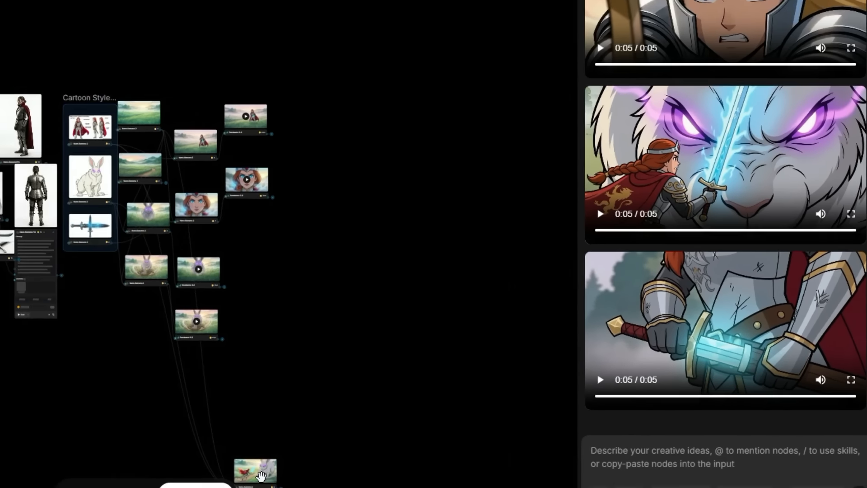
pyautogui.click(135, 484)
pyautogui.press('Delete')
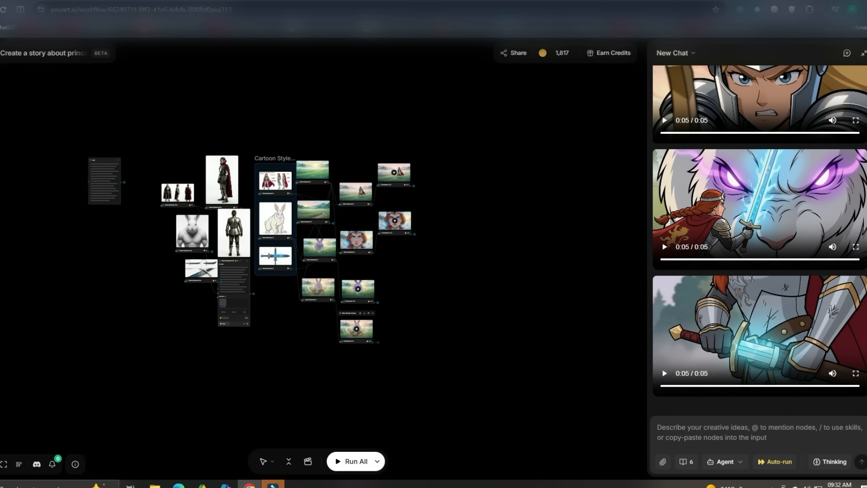
# Examine the LLM and video models that can be connected after the princess close-up Seedance 2.0 video node.
pyautogui.scroll(3, 417, 240)
pyautogui.click(415, 204)
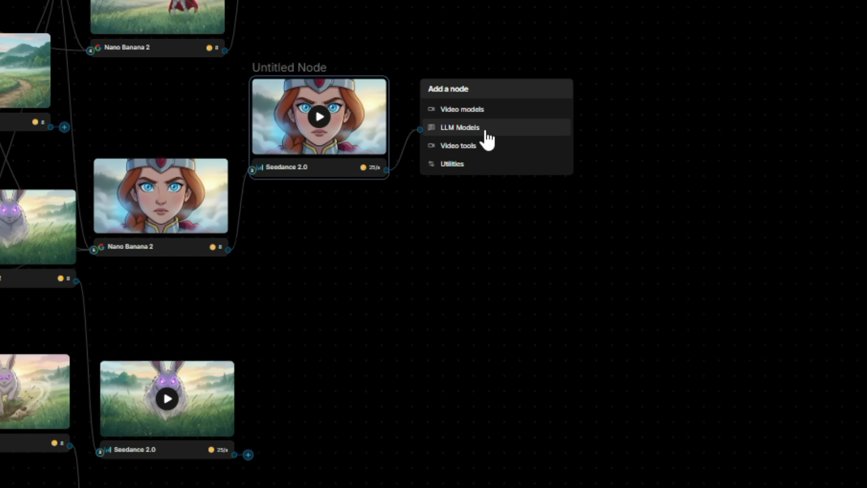
pyautogui.click(483, 130)
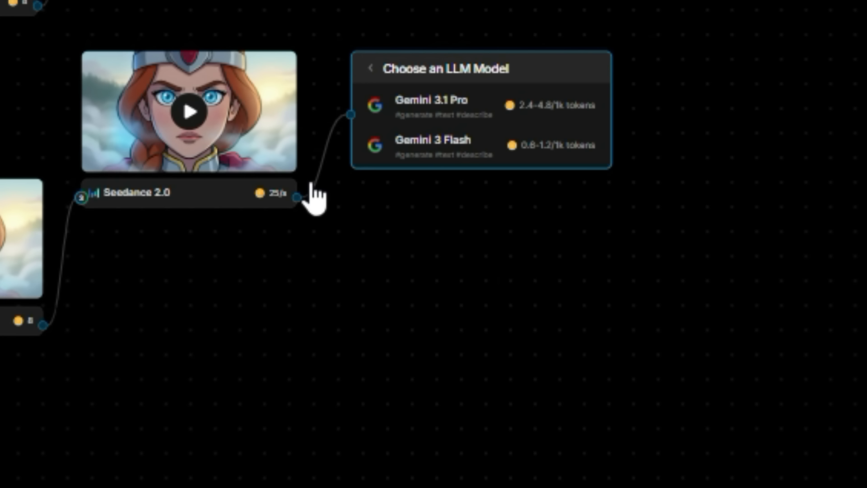
pyautogui.click(299, 192)
pyautogui.click(447, 165)
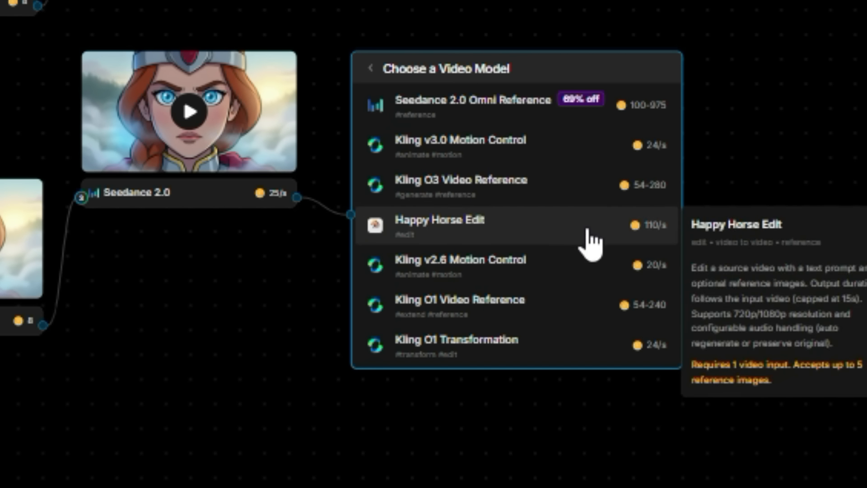
pyautogui.click(273, 271)
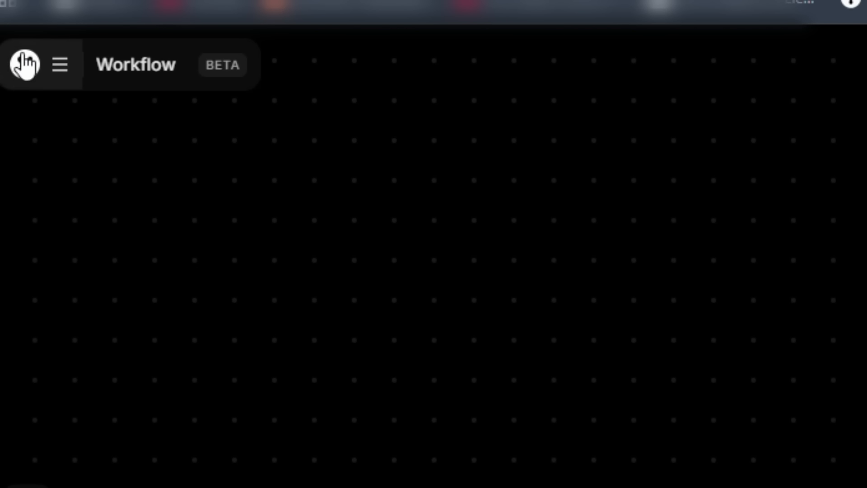
# Create a new blank workflow and add an Image Loader node to its canvas.
pyautogui.click(59, 65)
pyautogui.click(131, 177)
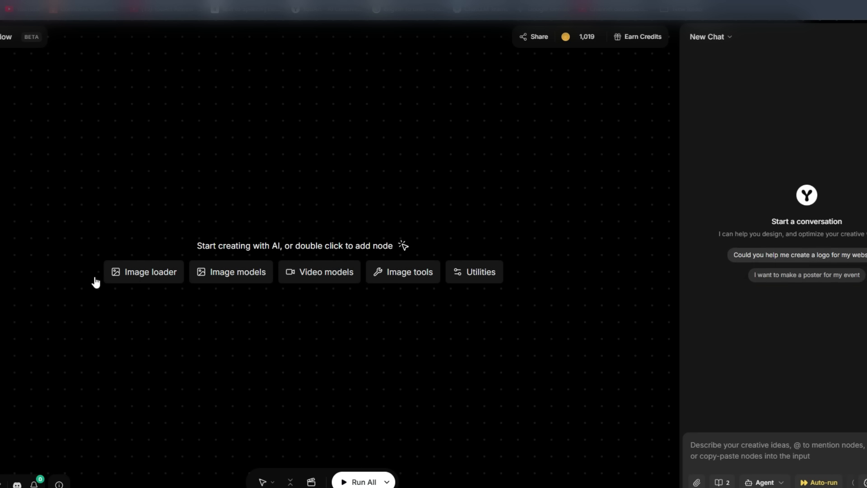
pyautogui.click(135, 272)
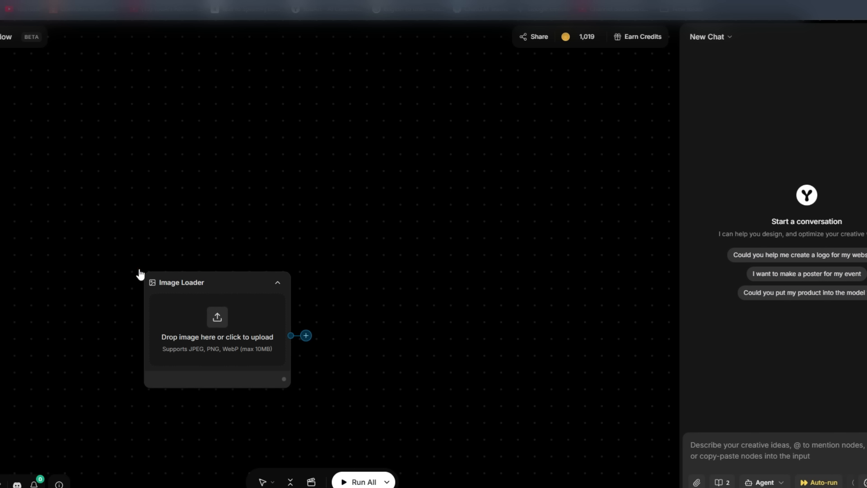
# Reposition the Image Loader node and load the image file 0f8335da-21e4-488e-9b85-20f37dbf261d into it.
pyautogui.moveTo(215, 278); pyautogui.dragTo(123, 240)
pyautogui.click(128, 275)
pyautogui.click(135, 55)
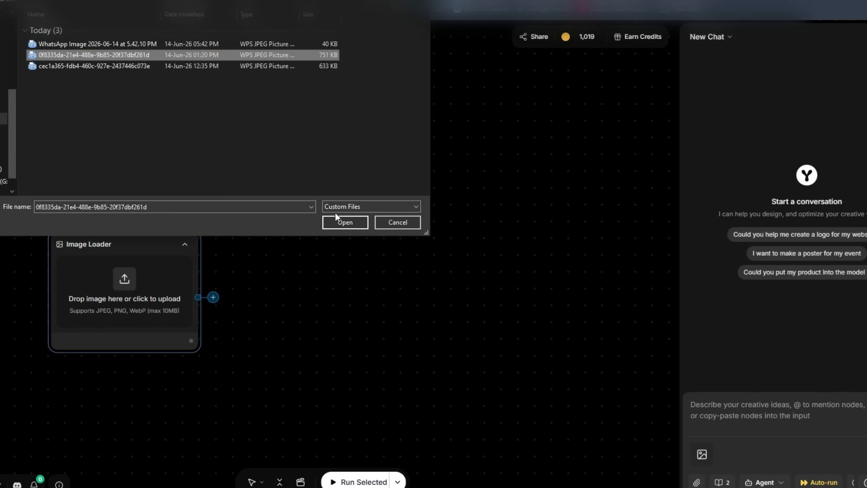
pyautogui.click(343, 221)
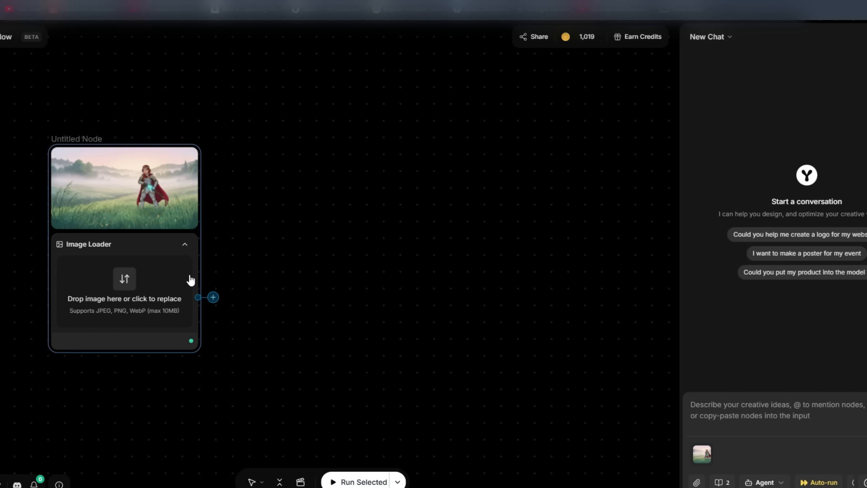
# Add a Kling v3.0 video model node connected to the princess Image Loader's output.
pyautogui.click(219, 297)
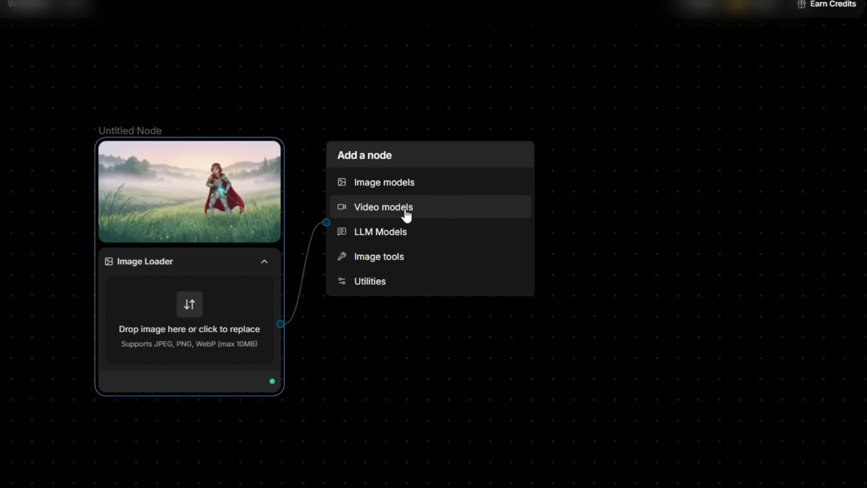
pyautogui.click(406, 212)
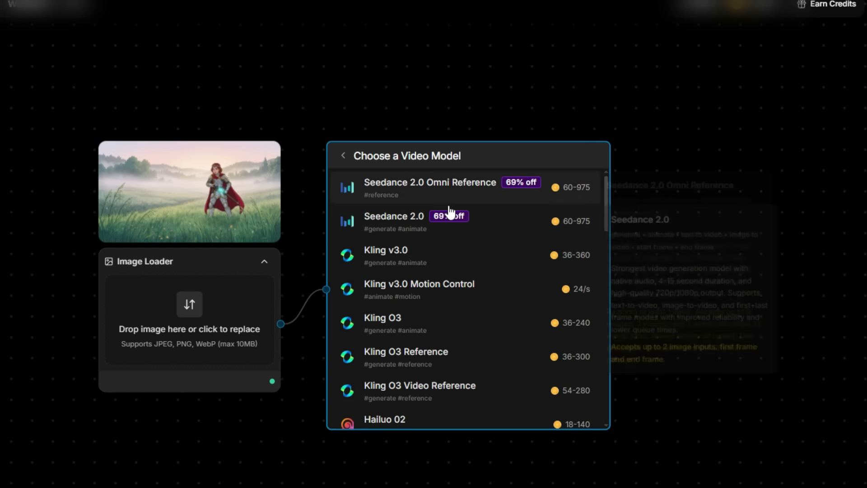
pyautogui.click(461, 252)
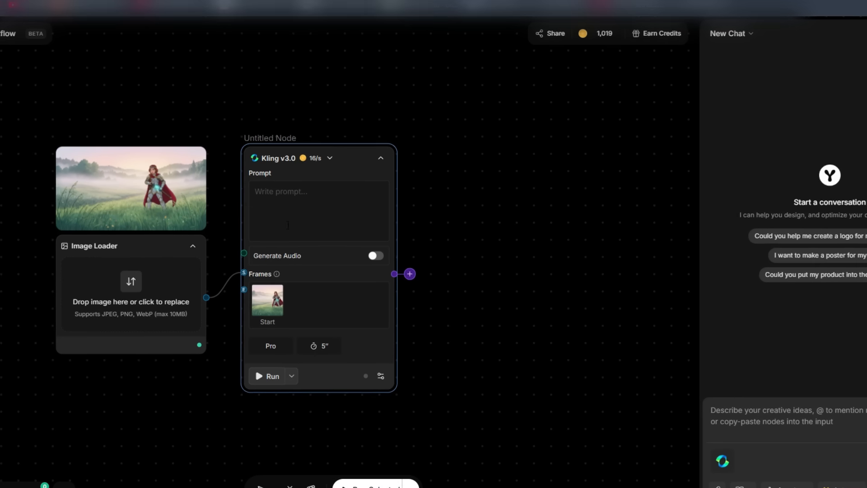
# Paste the prepared epic fantasy prompt with style, action, audio and voice sections into the Kling v3.0 node and read it through.
pyautogui.click(277, 195)
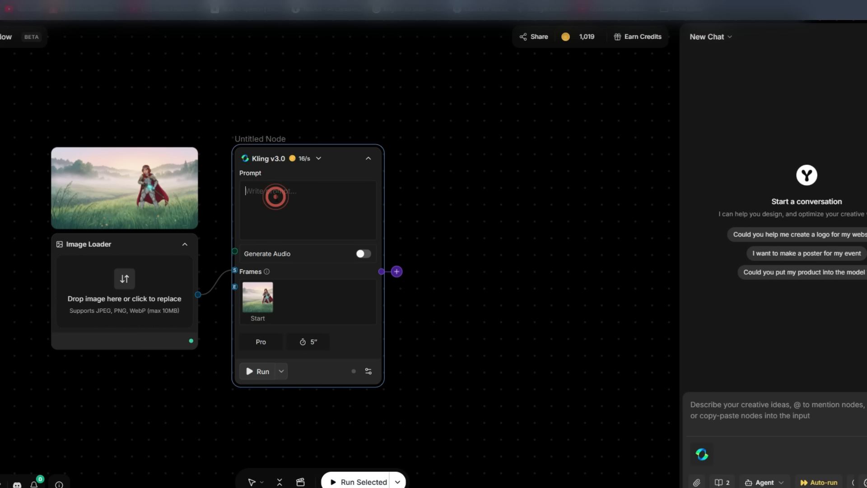
pyautogui.hotkey('ctrl', 'v')
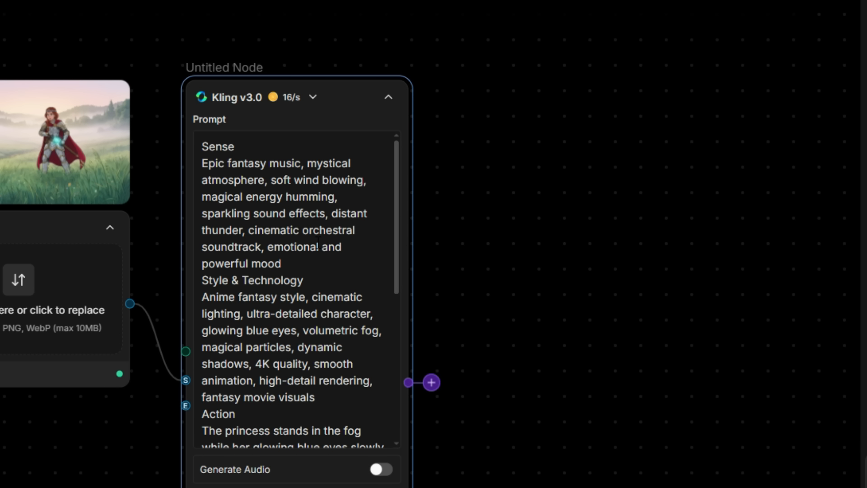
pyautogui.scroll(-2, 317, 243)
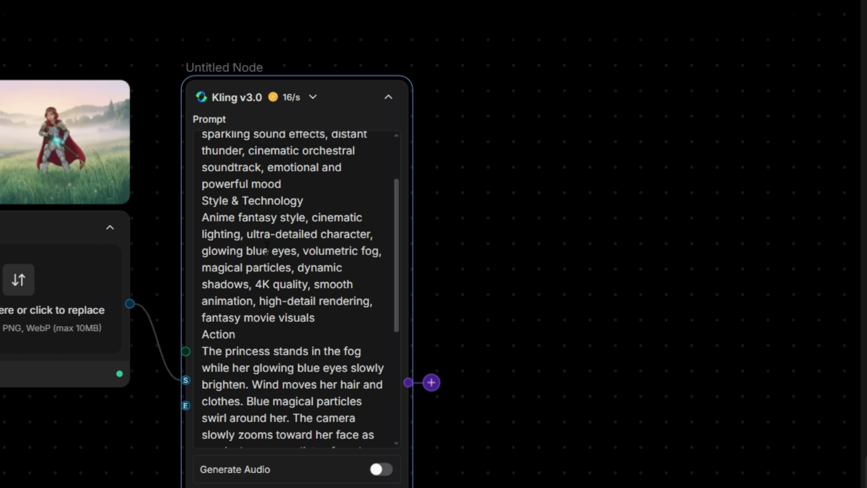
pyautogui.scroll(-4, 275, 253)
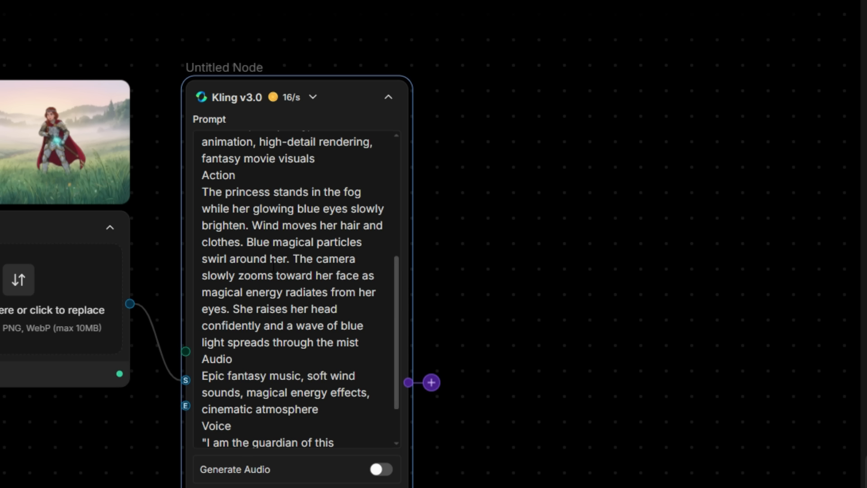
pyautogui.scroll(-2, 245, 265)
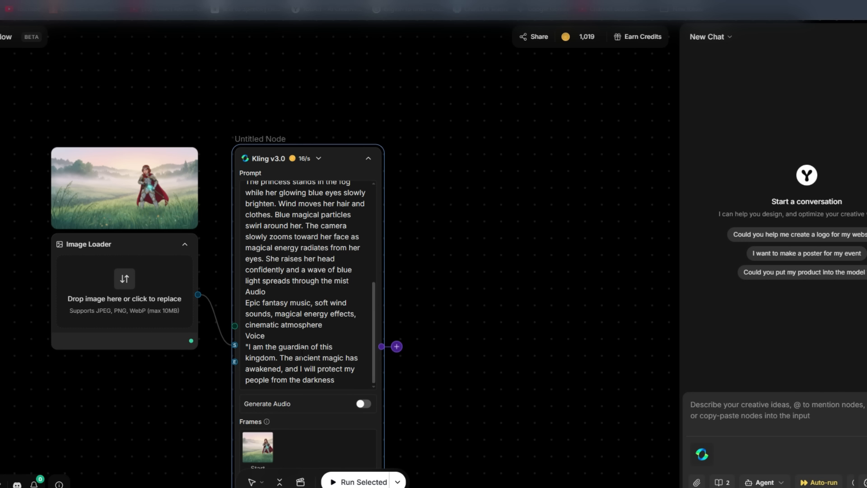
# Move the Kling v3.0 node up, set its duration to 10", turn on Generate Audio and run it.
pyautogui.moveTo(337, 159); pyautogui.dragTo(330, 99)
pyautogui.click(303, 432)
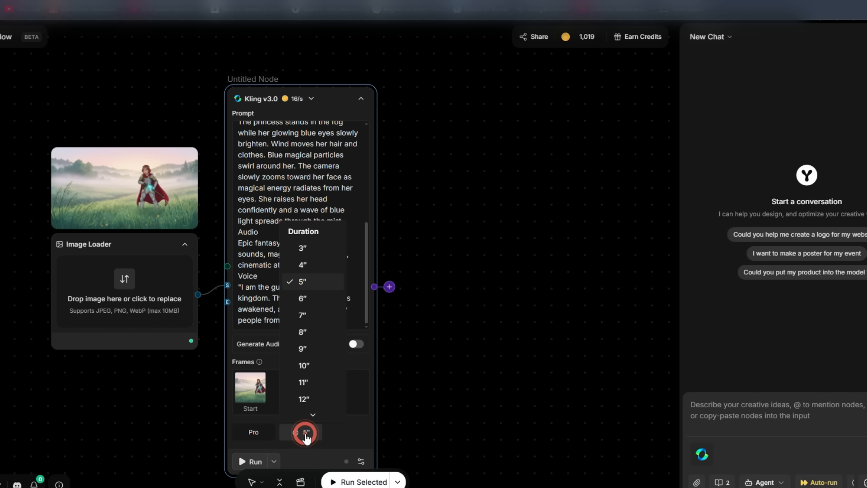
pyautogui.click(310, 365)
pyautogui.click(356, 345)
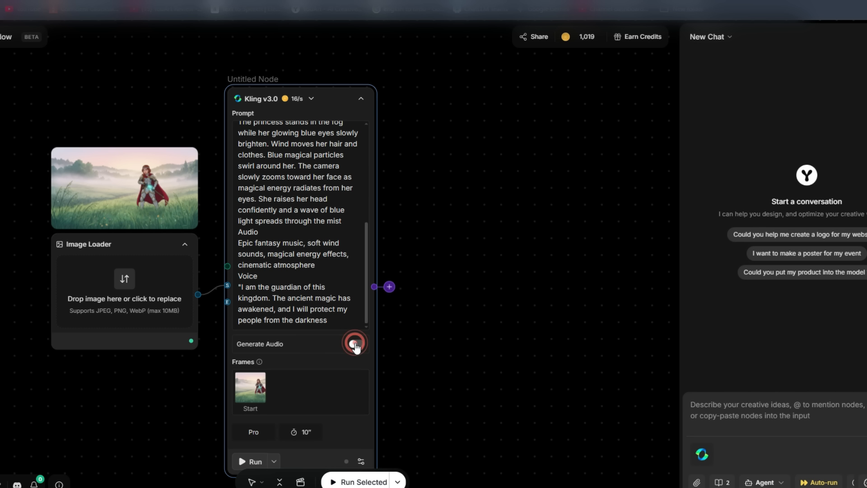
pyautogui.click(244, 462)
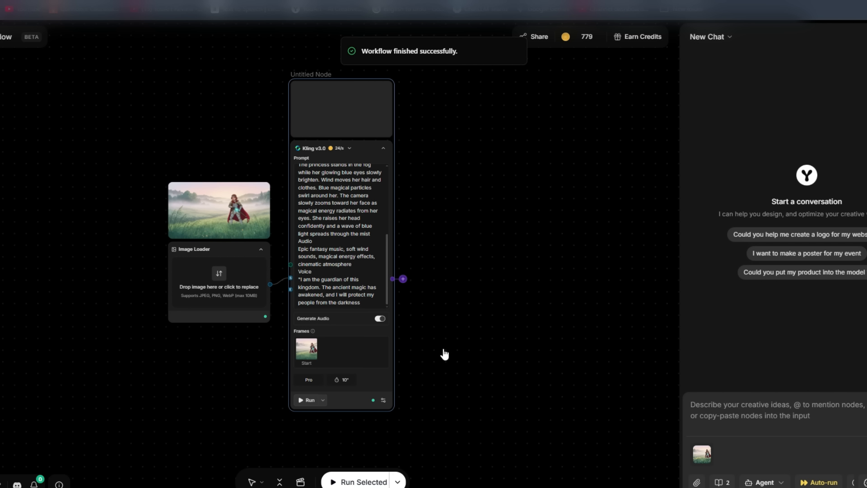
# Open the generated Kling v3.0 princess video in the large preview and watch it through.
pyautogui.scroll(2, 370, 164)
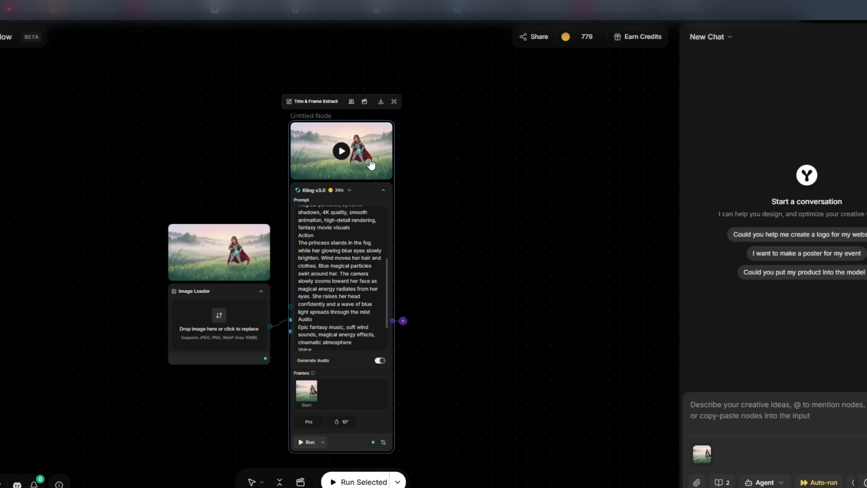
pyautogui.click(393, 101)
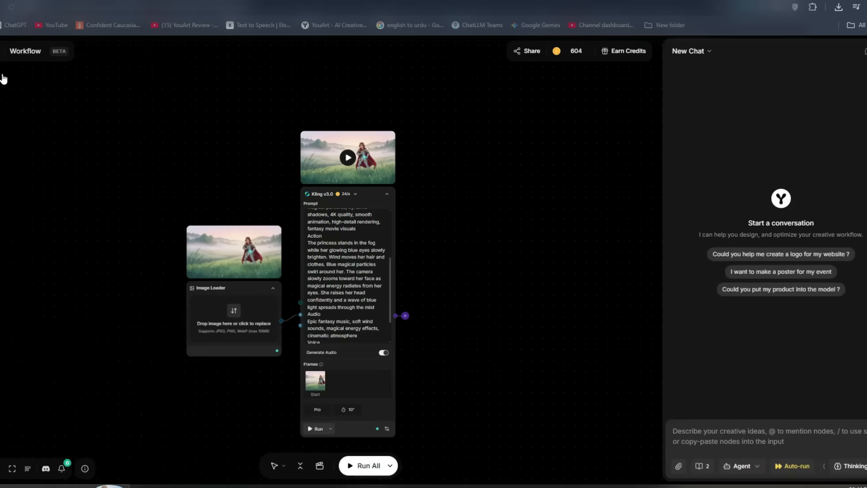
# Add a second Image Loader node in an empty area of the canvas and upload the long white hair image.
pyautogui.rightClick(4, 75)
pyautogui.click(84, 53)
pyautogui.click(138, 85)
pyautogui.click(165, 85)
pyautogui.click(134, 91)
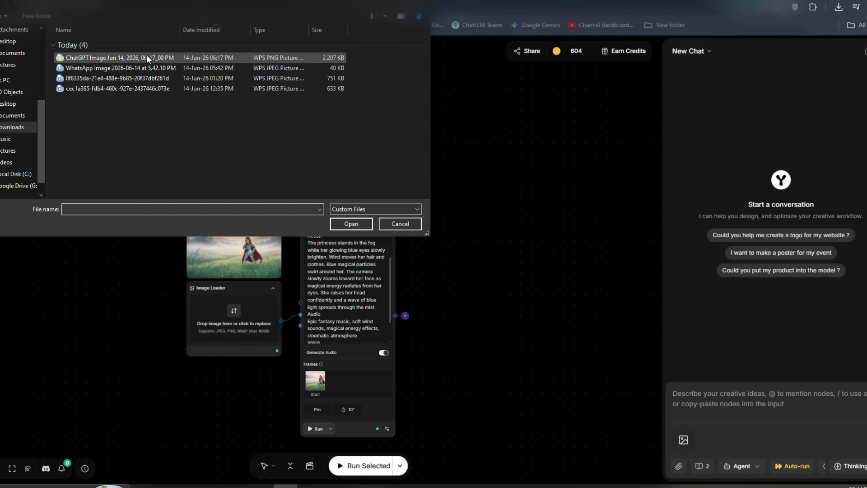
pyautogui.click(113, 68)
pyautogui.click(351, 223)
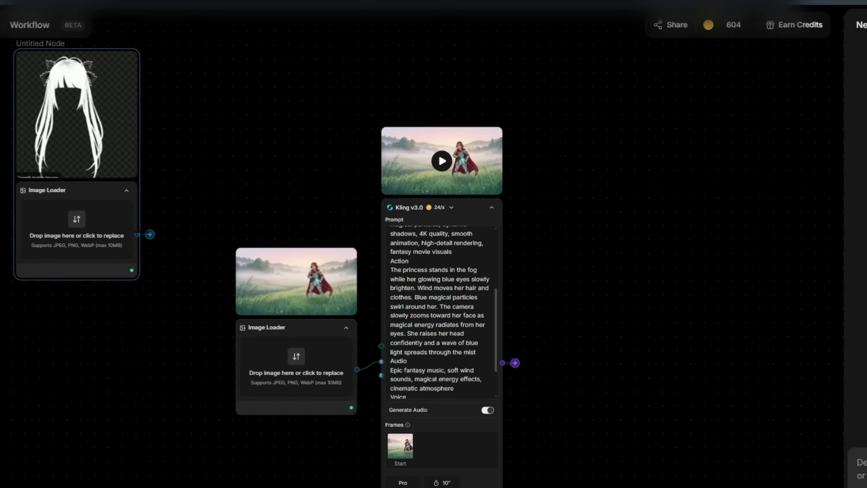
# Add a Nano Banana 2 node fed by the hair image, move it below that loader and connect the princess image as its second source.
pyautogui.click(124, 175)
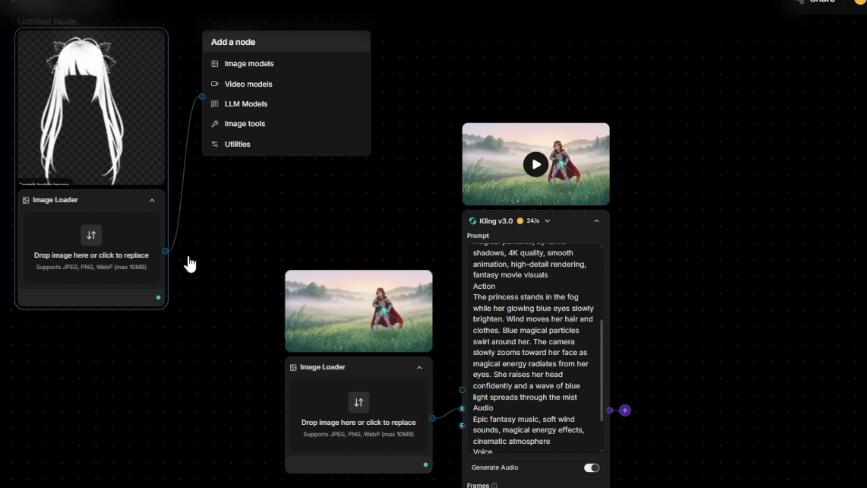
pyautogui.click(244, 67)
pyautogui.click(334, 146)
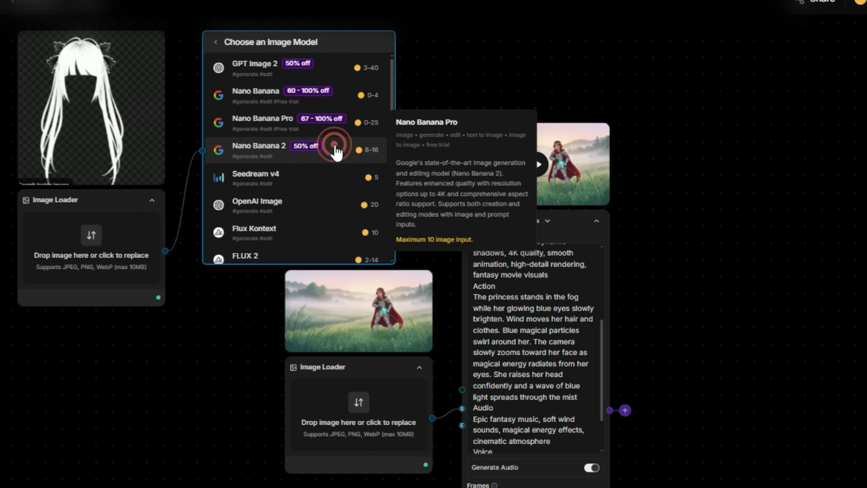
pyautogui.moveTo(202, 82); pyautogui.dragTo(124, 294)
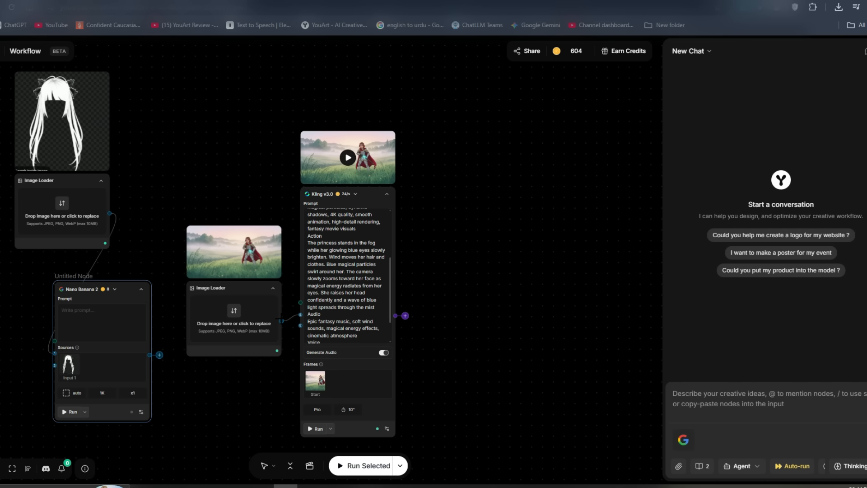
pyautogui.moveTo(281, 320); pyautogui.dragTo(55, 365)
# Enter the prompt "put hair on the princess girl" in the Nano Banana 2 node and run it.
pyautogui.click(107, 312)
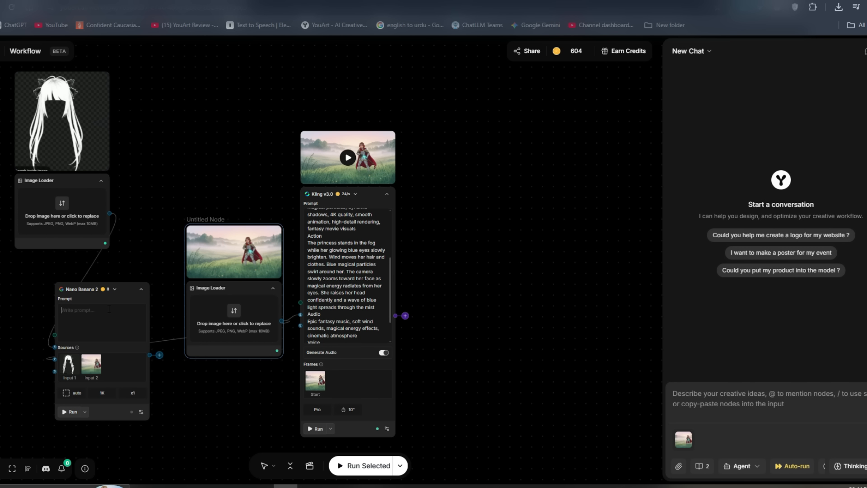
pyautogui.write('put hair on the princ')
pyautogui.write('ess girl')
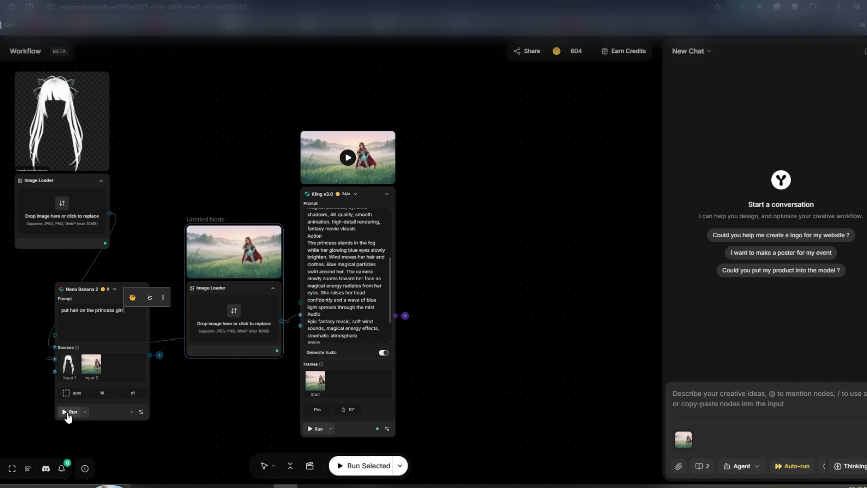
pyautogui.click(69, 412)
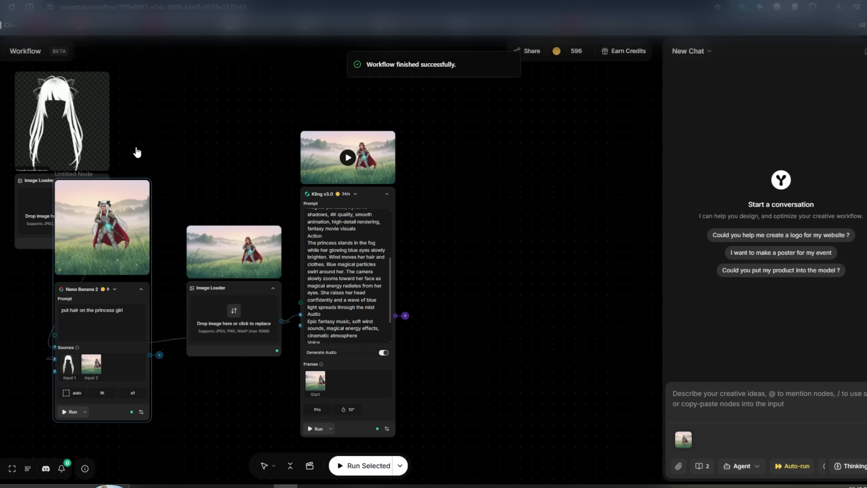
# View the Nano Banana 2 image of the princess at full size, then close the preview.
pyautogui.moveTo(140, 190)
pyautogui.click(139, 163)
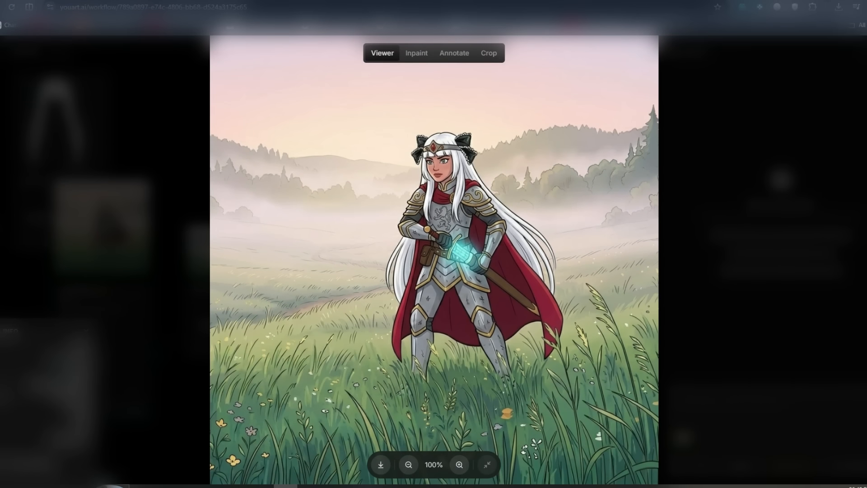
pyautogui.click(810, 153)
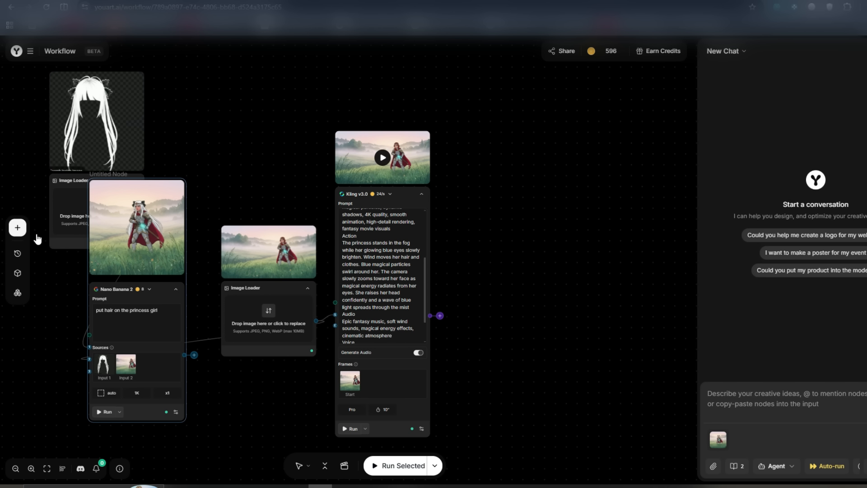
# Examine the node types available to add, including the Upload, Text, Audio models, LLM Models and Image tools categories.
pyautogui.click(17, 227)
pyautogui.moveTo(68, 211)
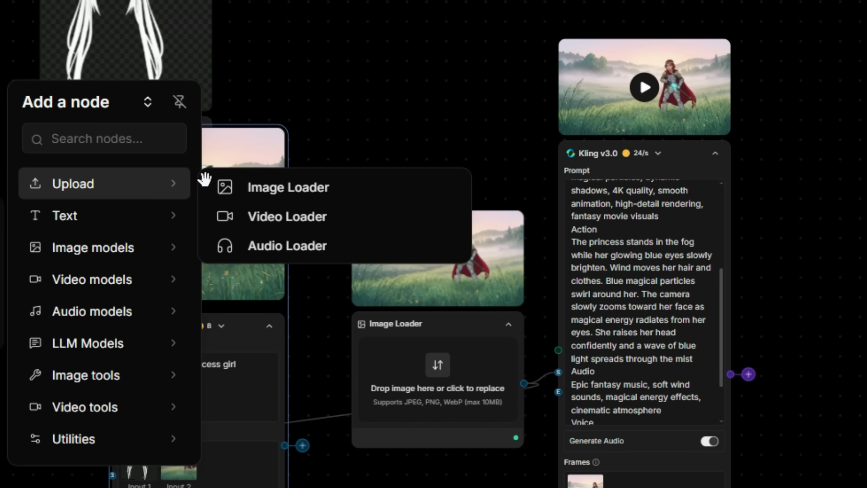
pyautogui.moveTo(148, 229)
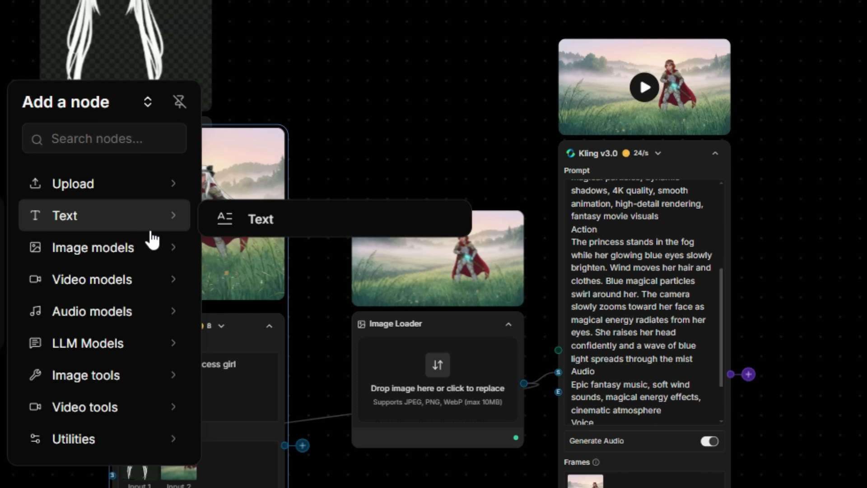
pyautogui.moveTo(139, 291)
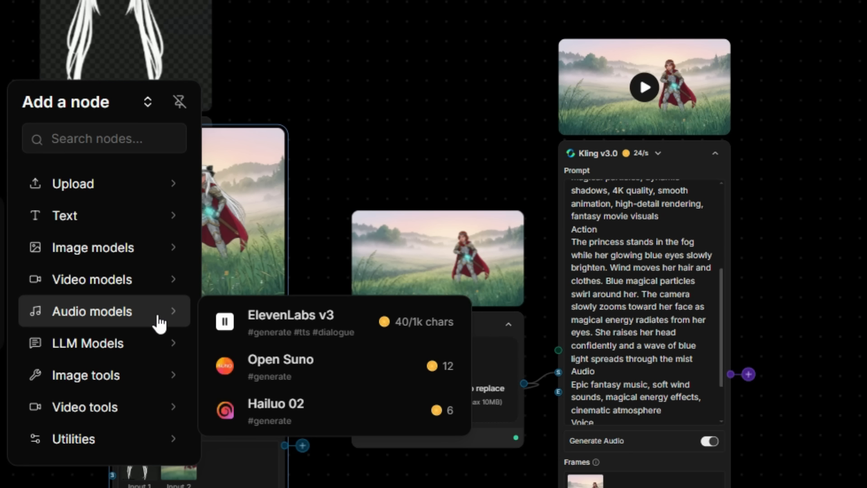
pyautogui.moveTo(177, 350)
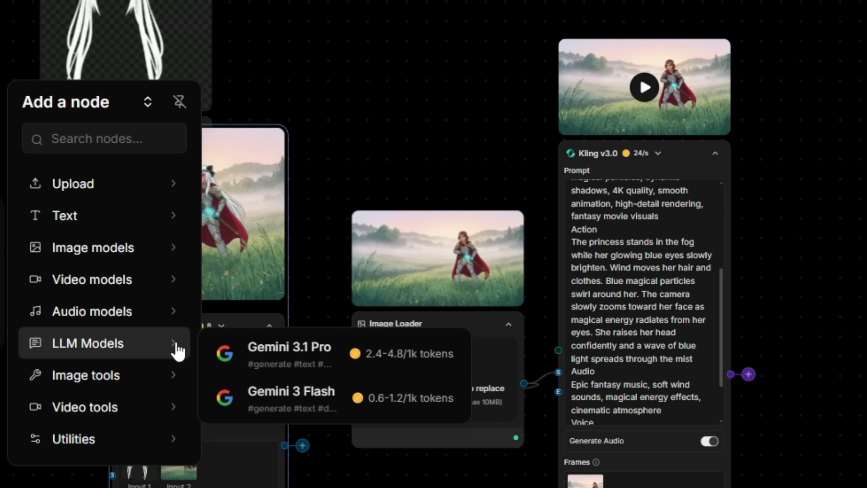
pyautogui.moveTo(160, 380)
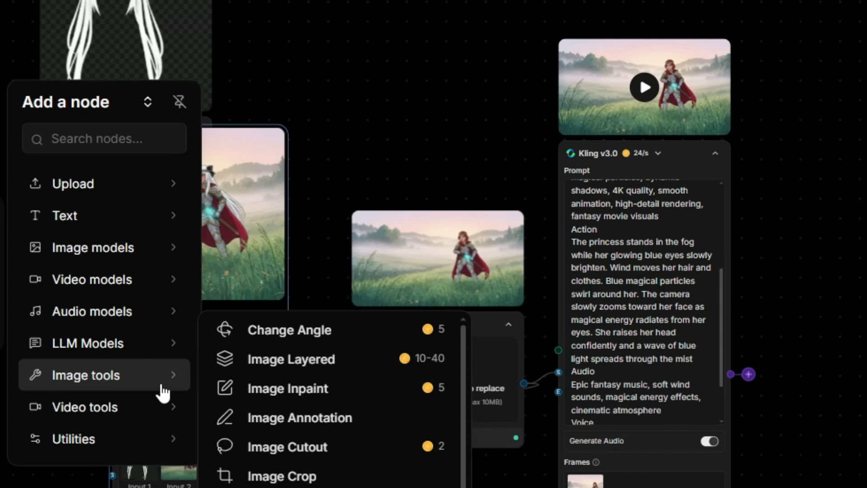